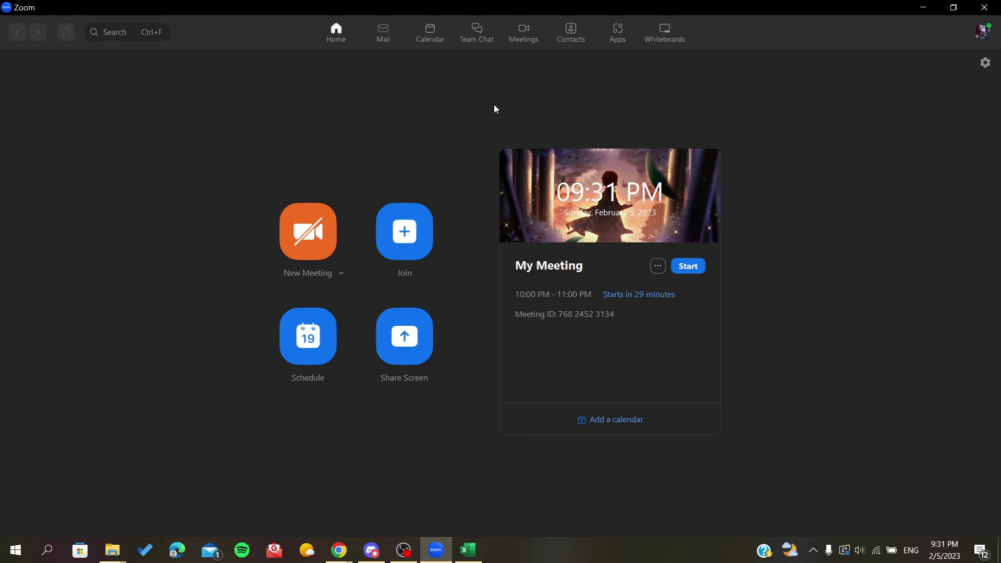
Open Zoom Settings from the profile menu, then reopen it with the gear icon.
click(979, 34)
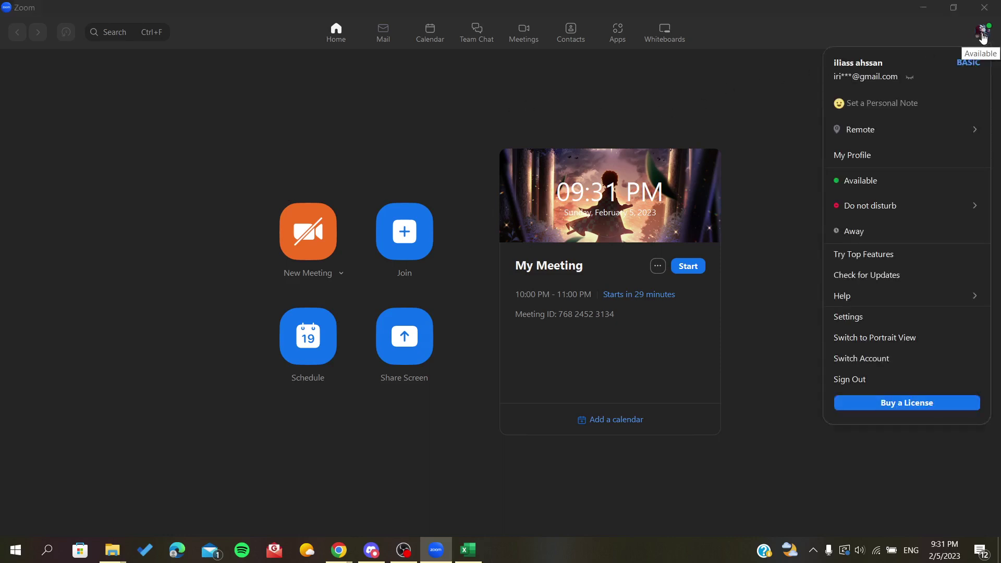
click(853, 320)
click(745, 67)
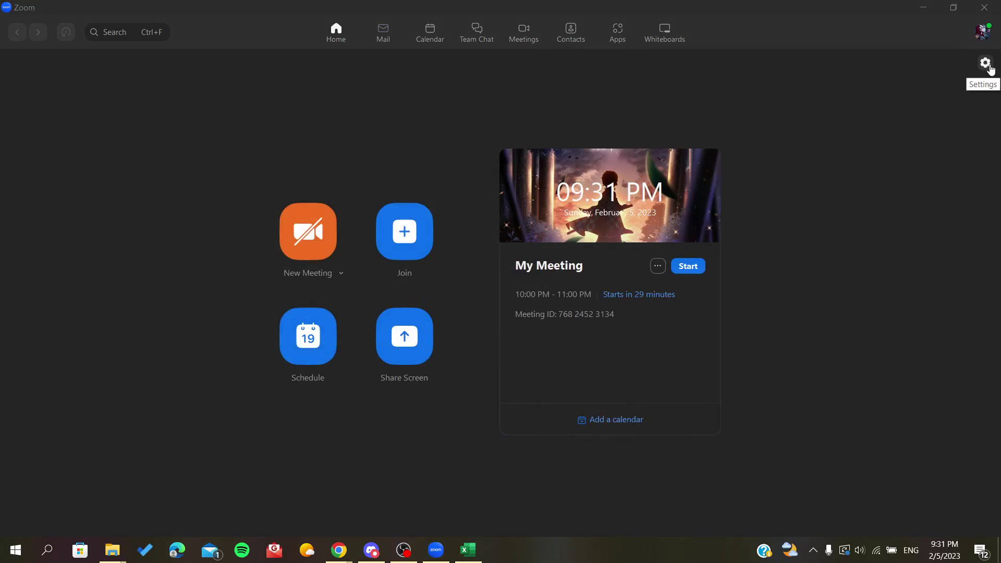
click(988, 67)
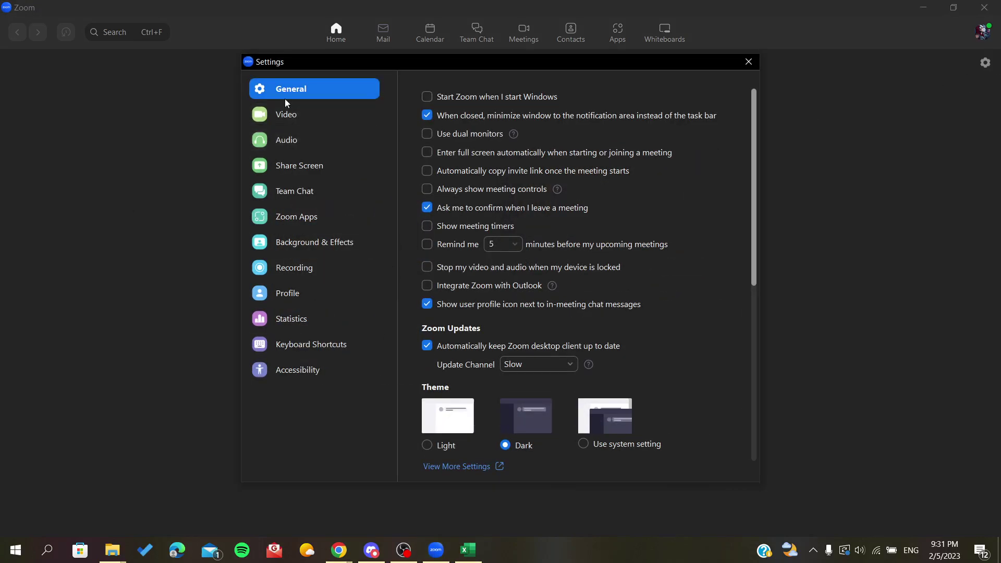
On the Video page, keep HP HD Camera selected and turn HD video off and back on.
click(266, 122)
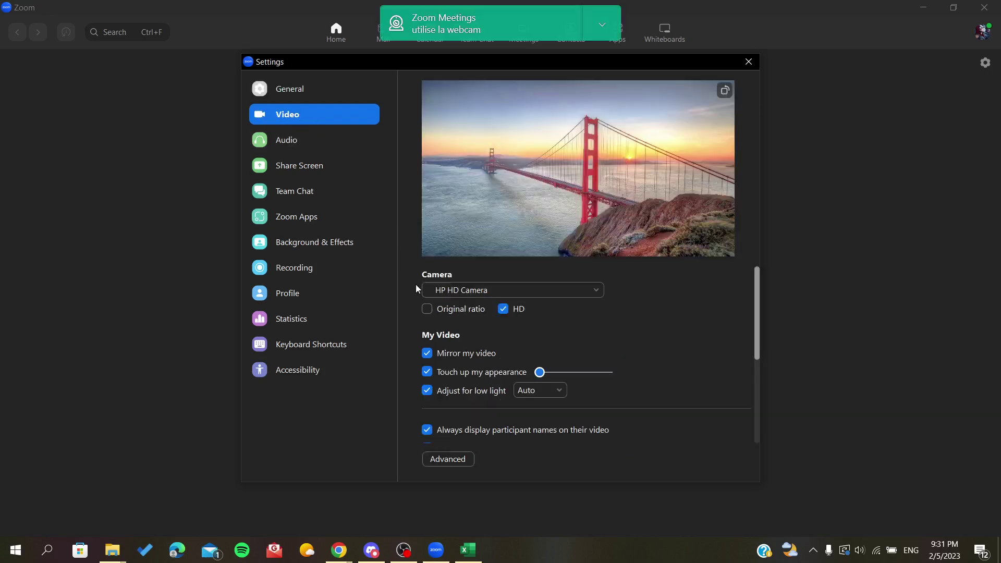
click(501, 292)
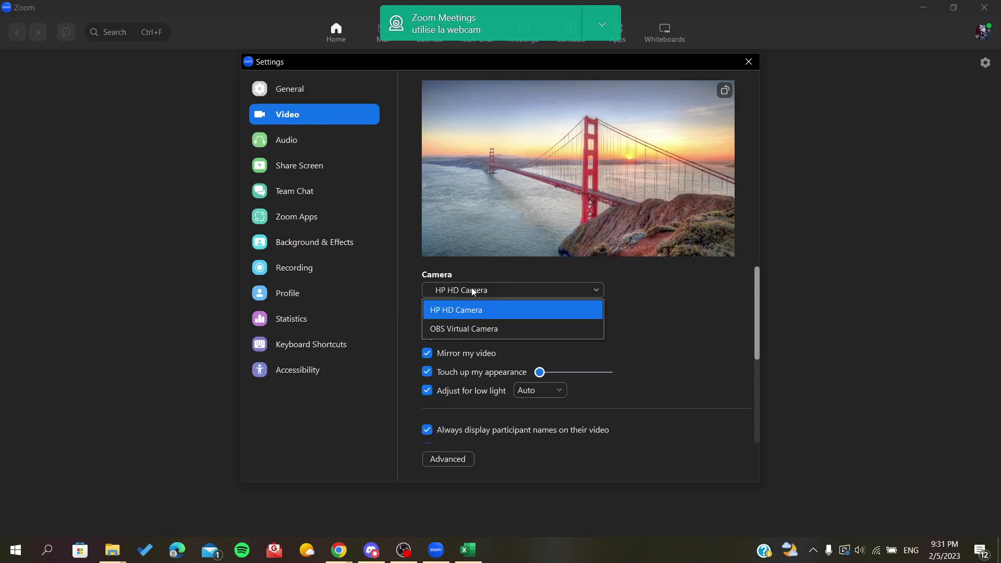
click(470, 289)
click(454, 292)
click(495, 291)
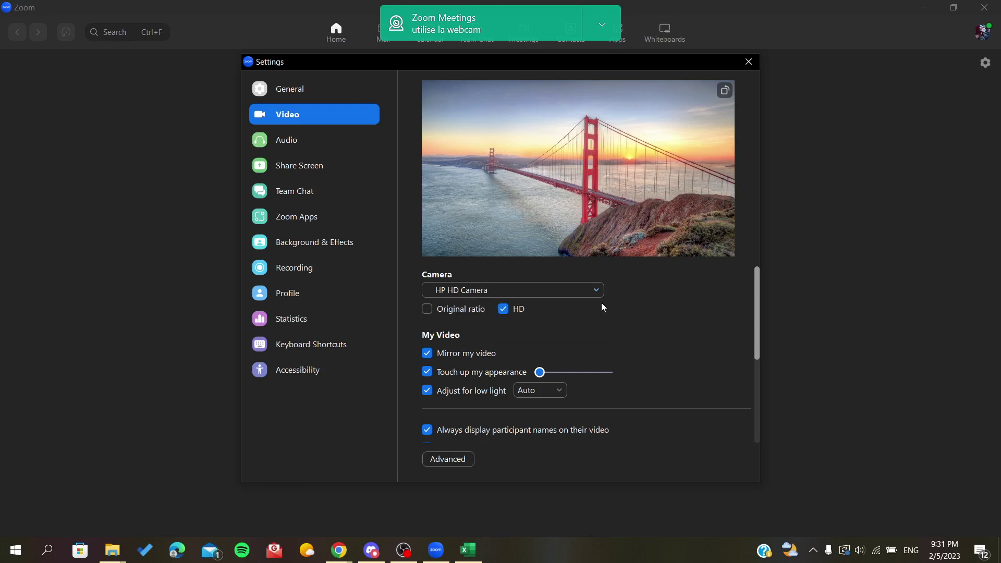
click(504, 310)
click(503, 309)
scroll(533, 298, down, 3)
scroll(534, 298, down, 1)
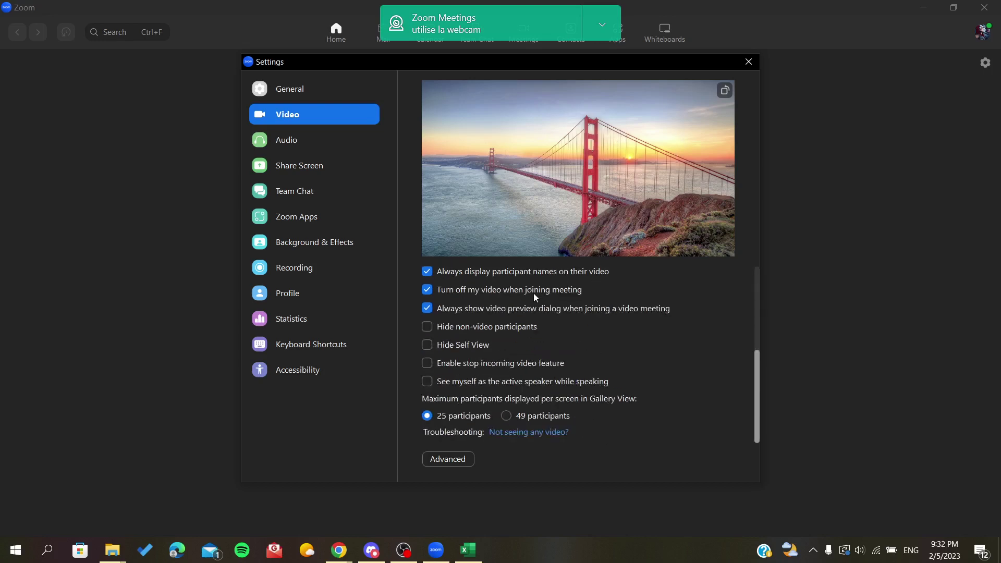
scroll(534, 298, up, 4)
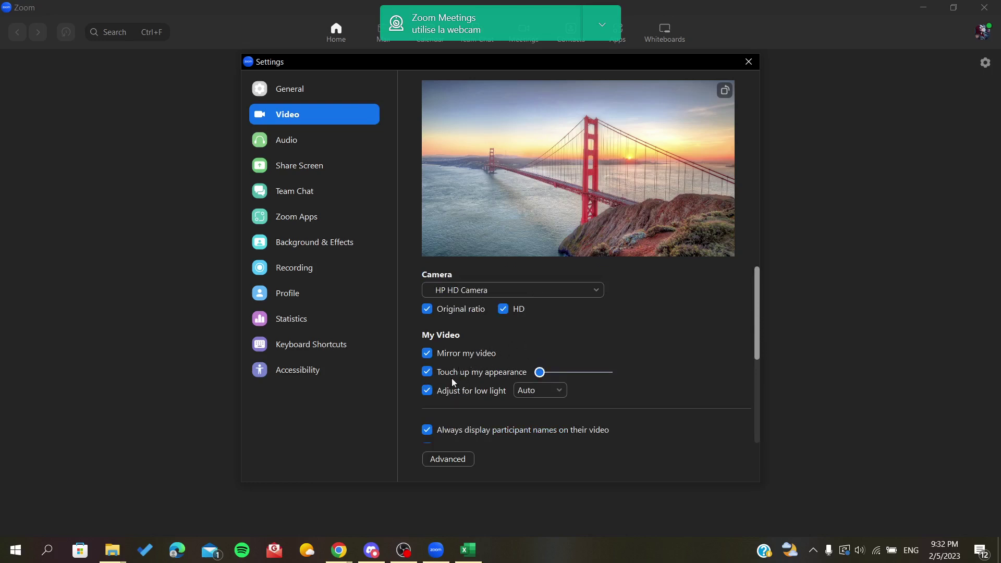
click(437, 374)
mouse_move(542, 379)
mouse_down()
mouse_move(577, 374)
mouse_move(539, 373)
mouse_up()
scroll(625, 366, down, 3)
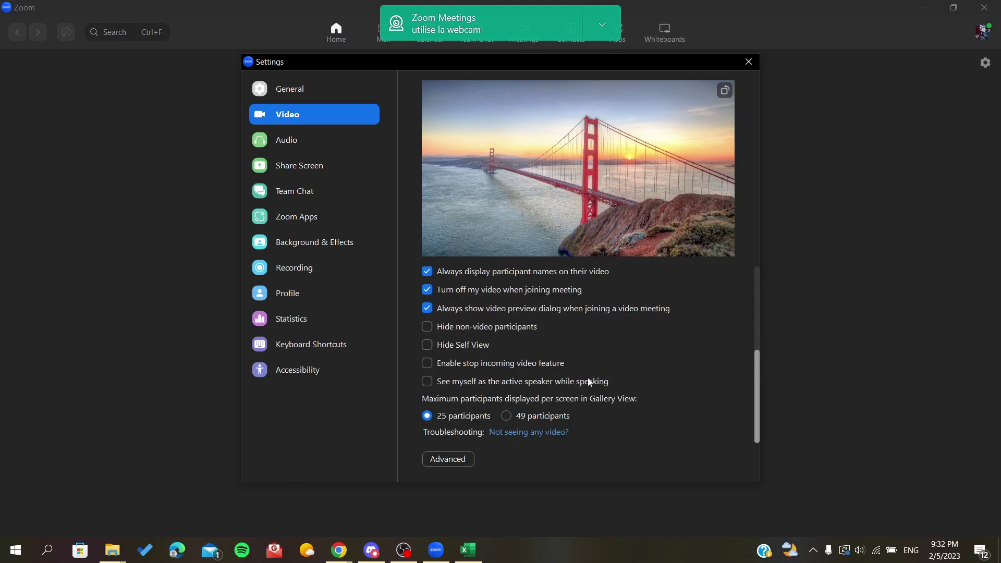
click(443, 460)
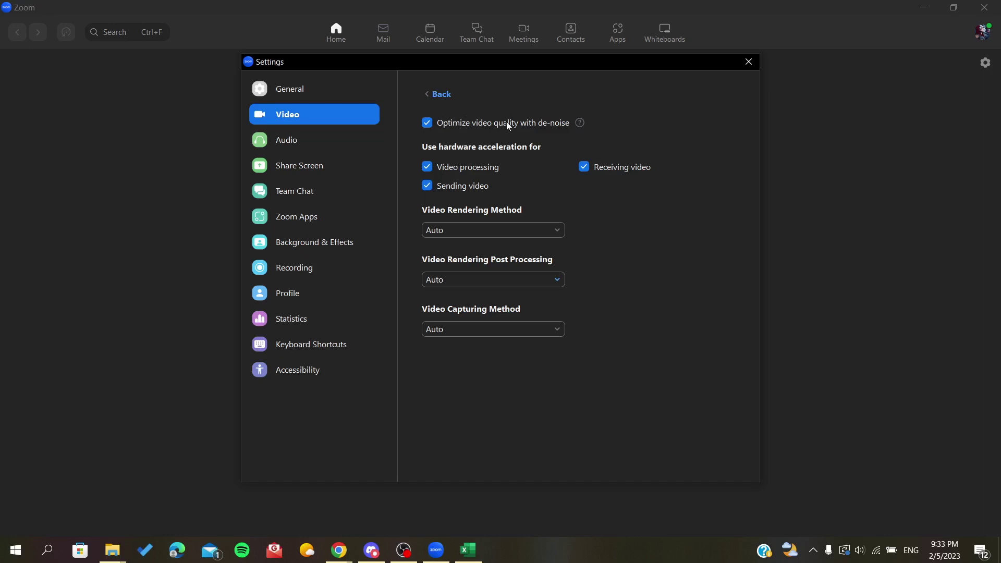
click(428, 96)
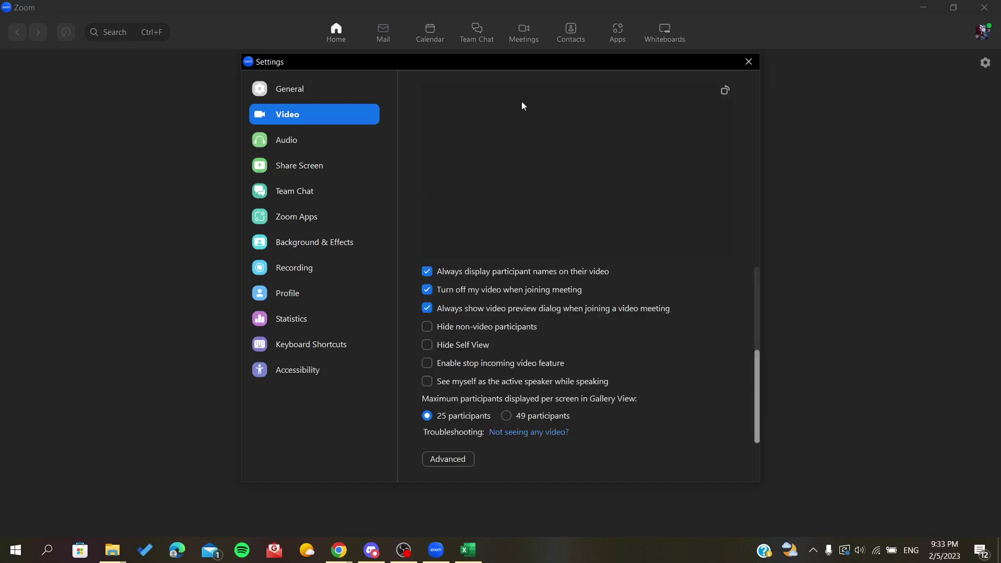